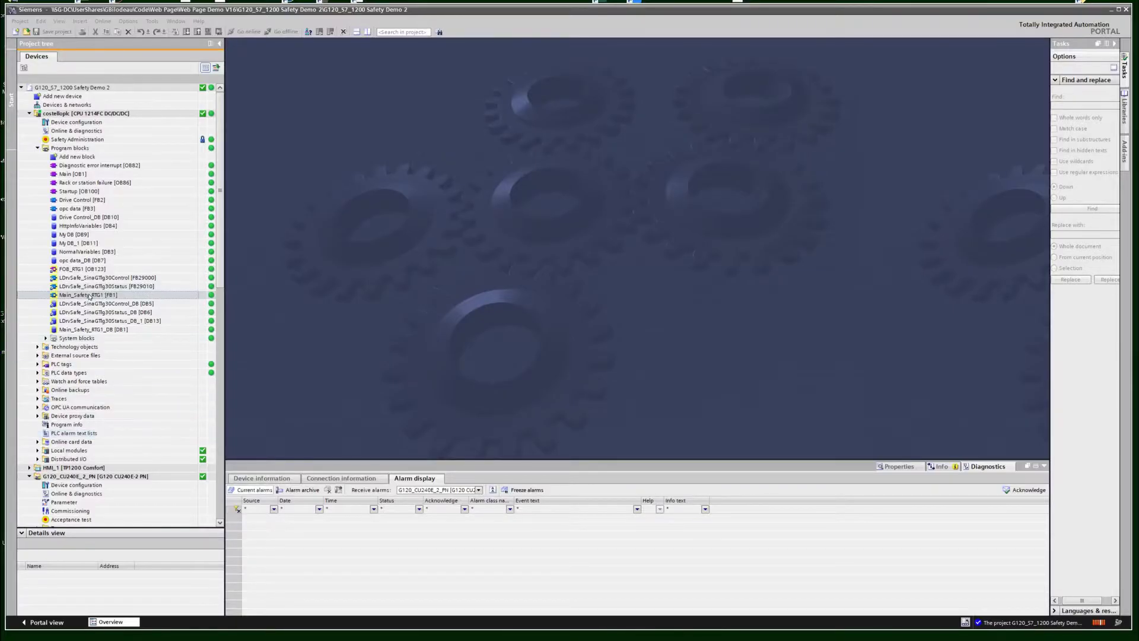
- Open the Main_Safety_RTG1 [FB1] block from Program blocks in the ladder editor
click(89, 295)
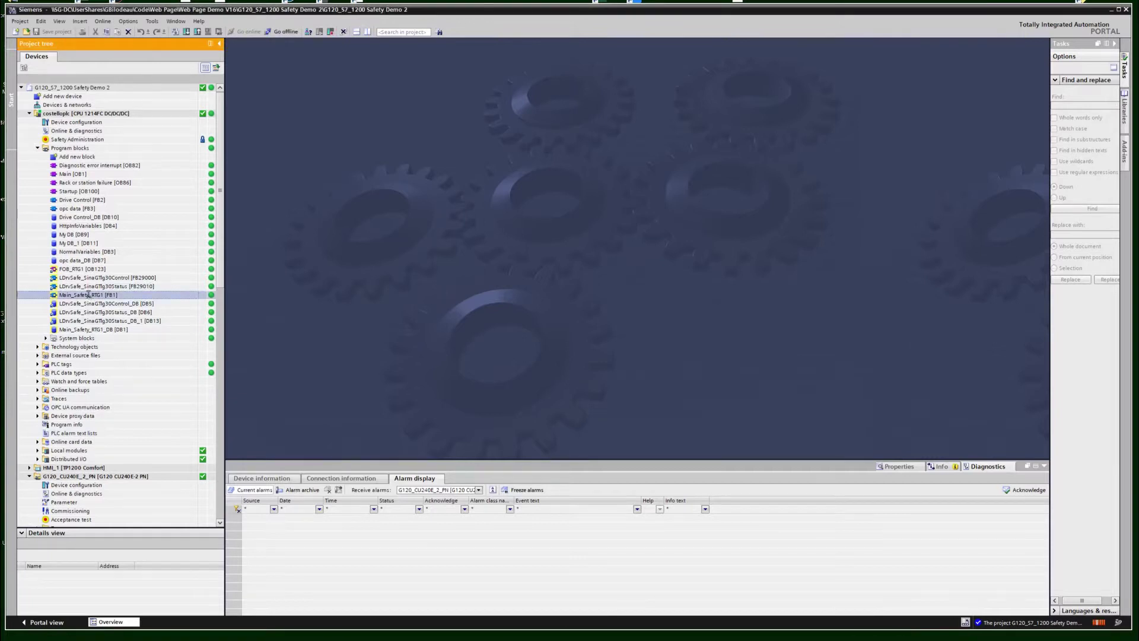
key(F2)
key(Return)
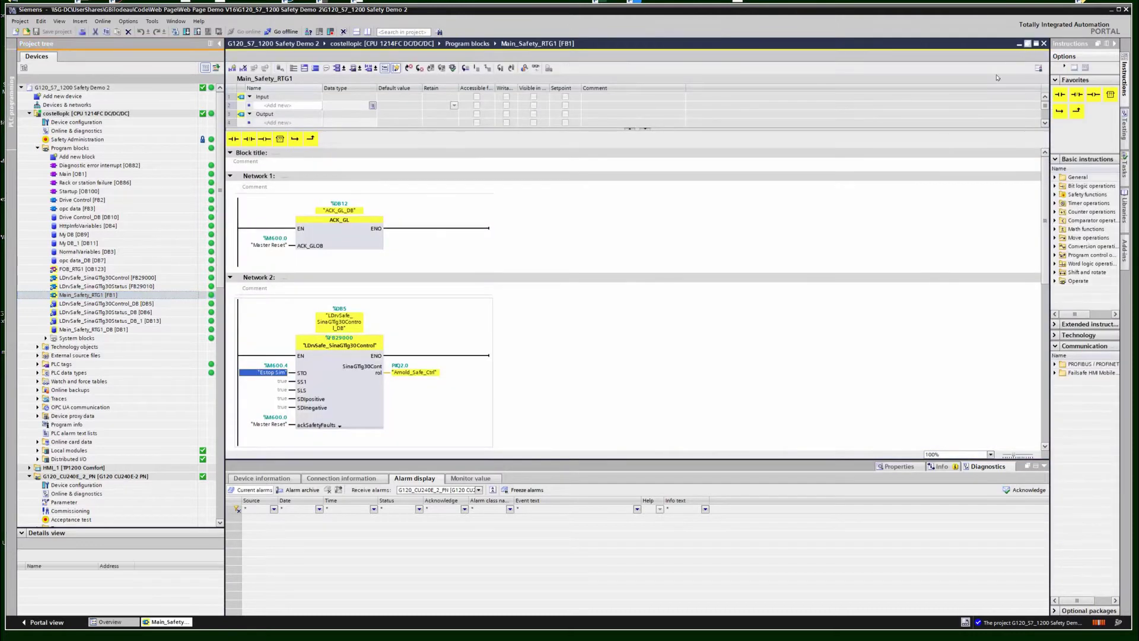
- Float the block editor as a narrow window on the right, then select the drive's Acceptance test entry
click(1028, 44)
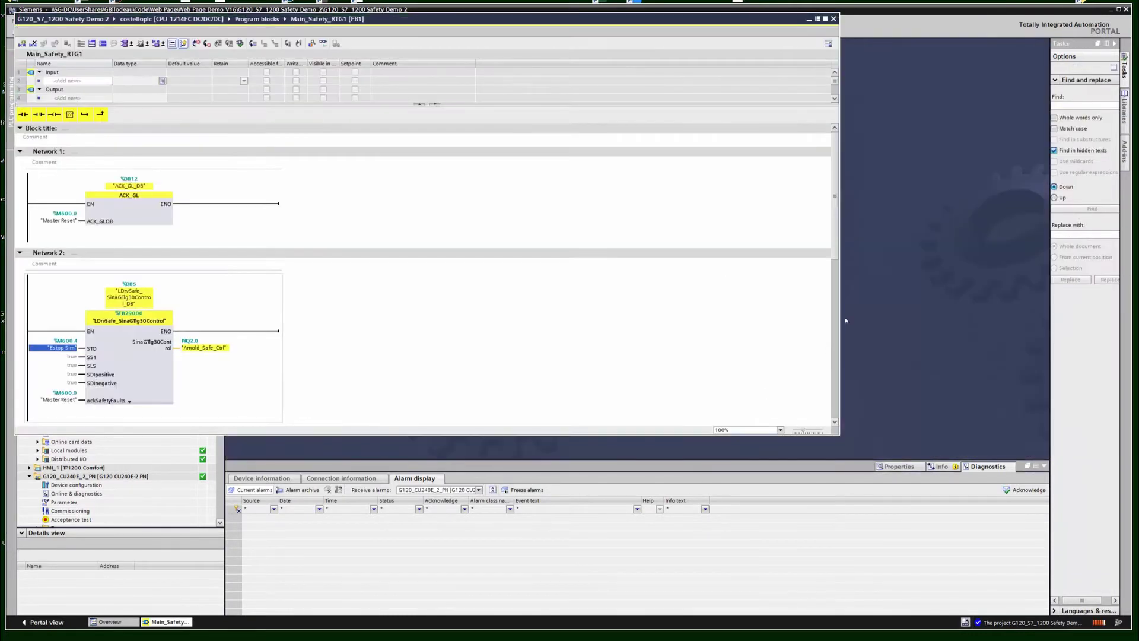
drag(838, 322, 295, 319)
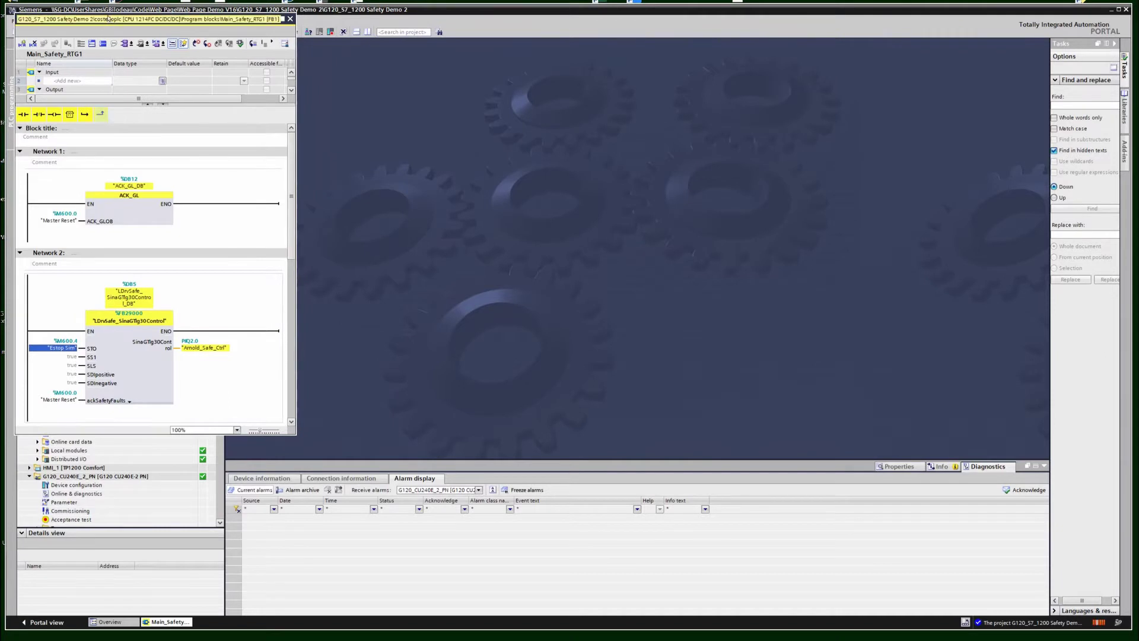
drag(131, 21, 882, 48)
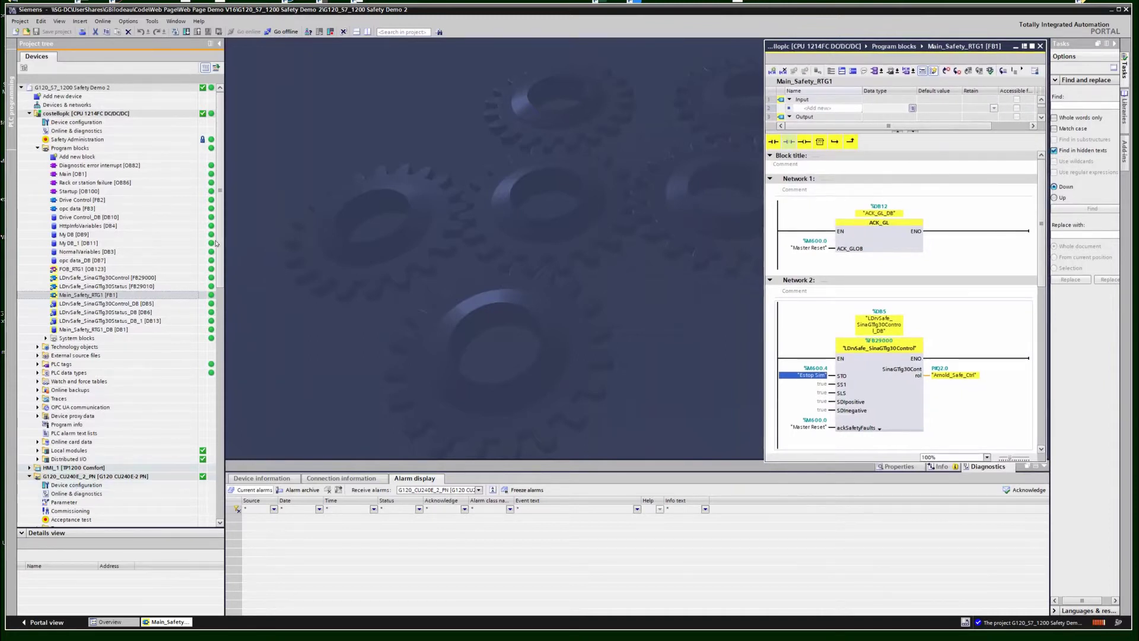
scroll(149, 368, down, 1)
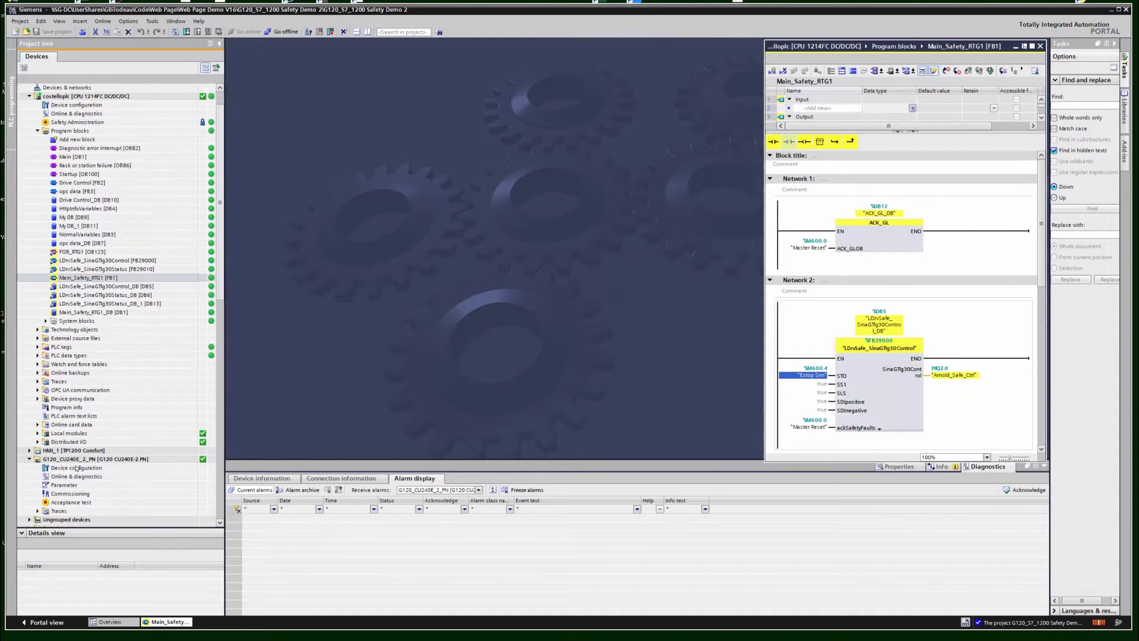
click(82, 495)
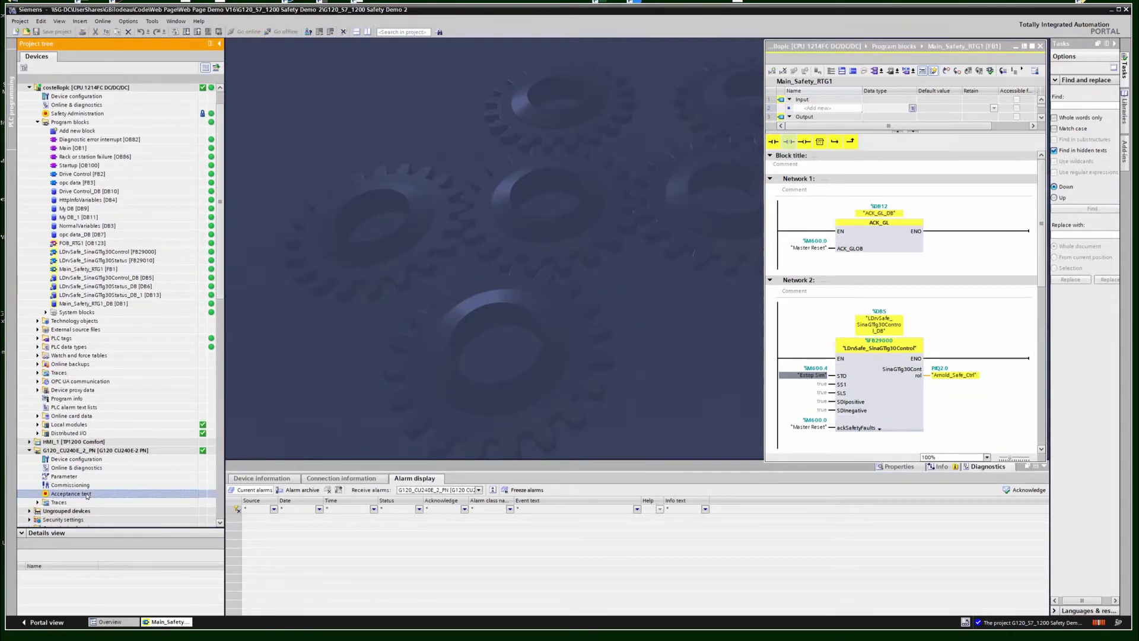
- In the acceptance test overview, determine drives with safety functions and accept STO for G120_CU240E_2_PN
double_click(87, 494)
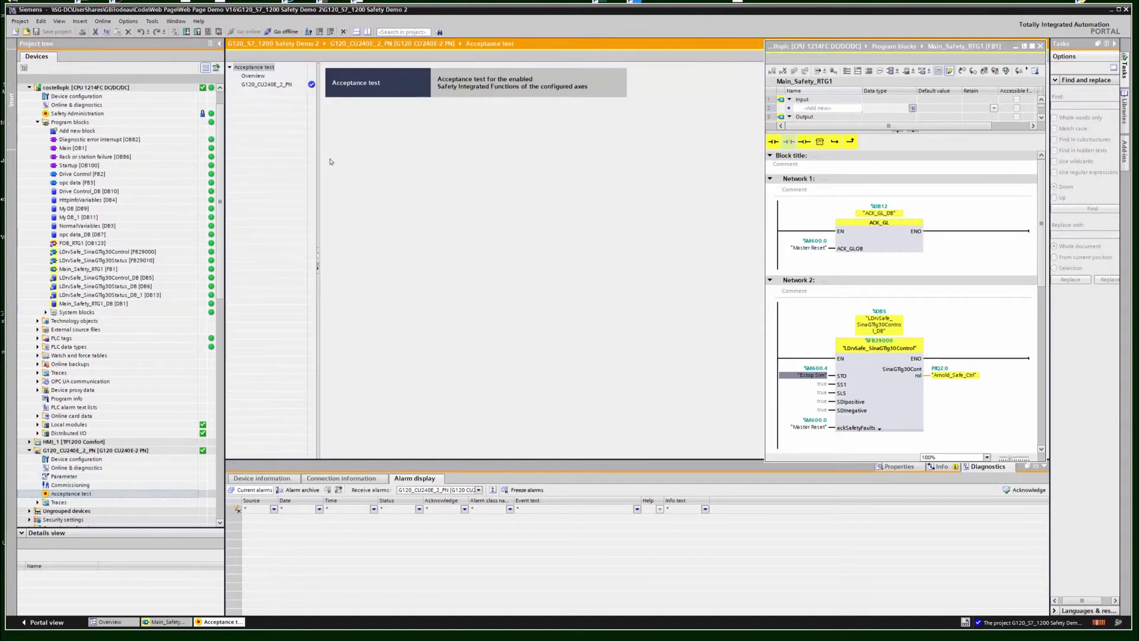
click(264, 76)
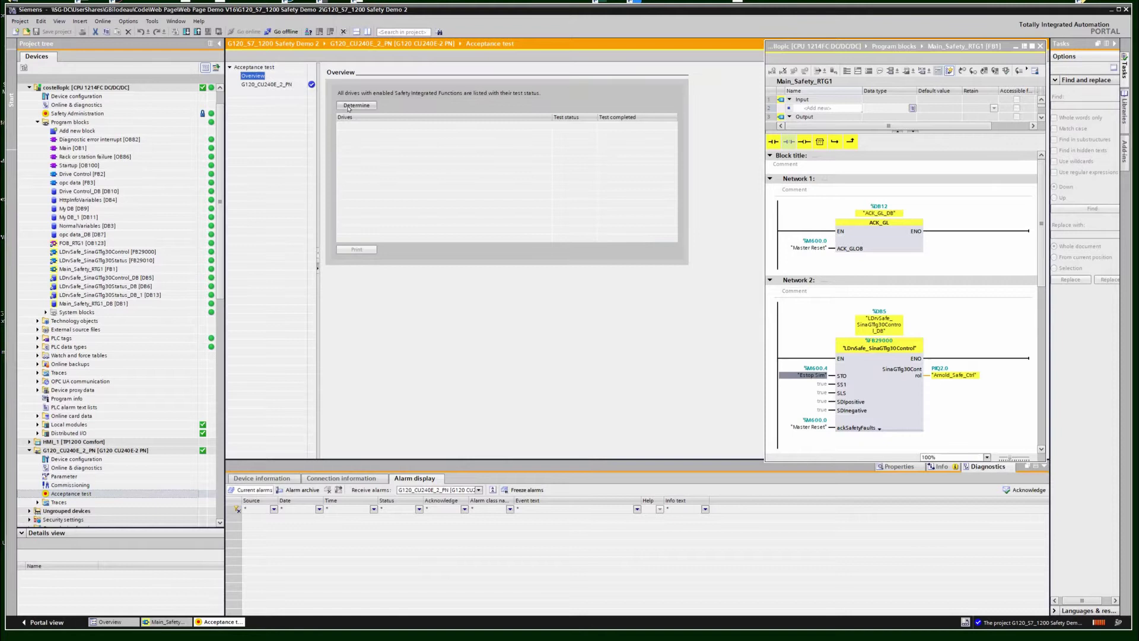
click(350, 106)
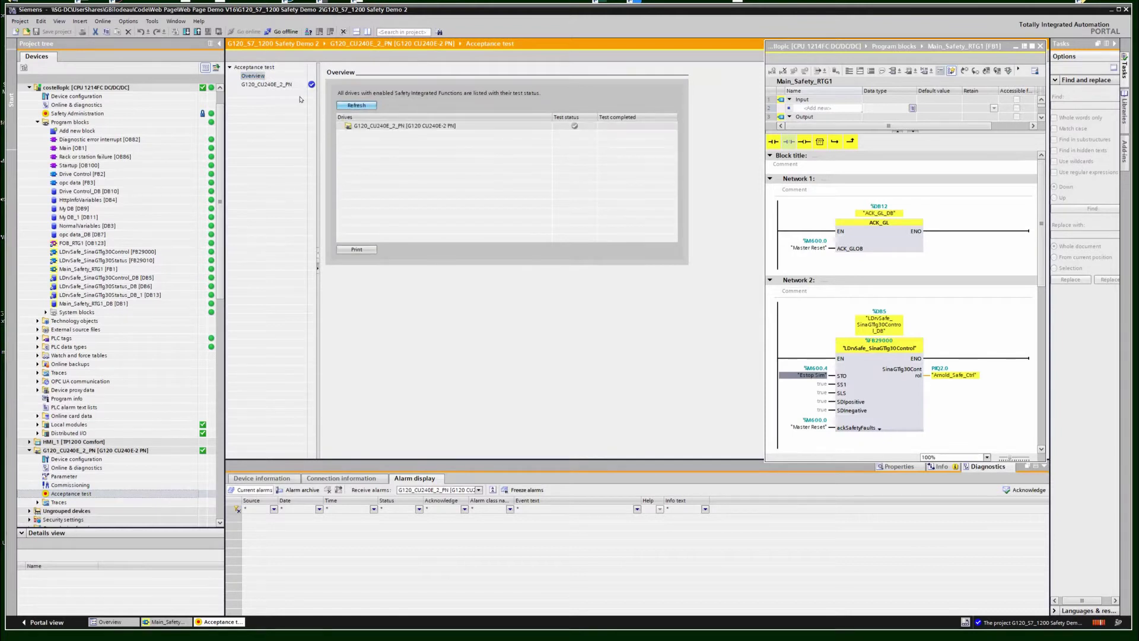
click(274, 85)
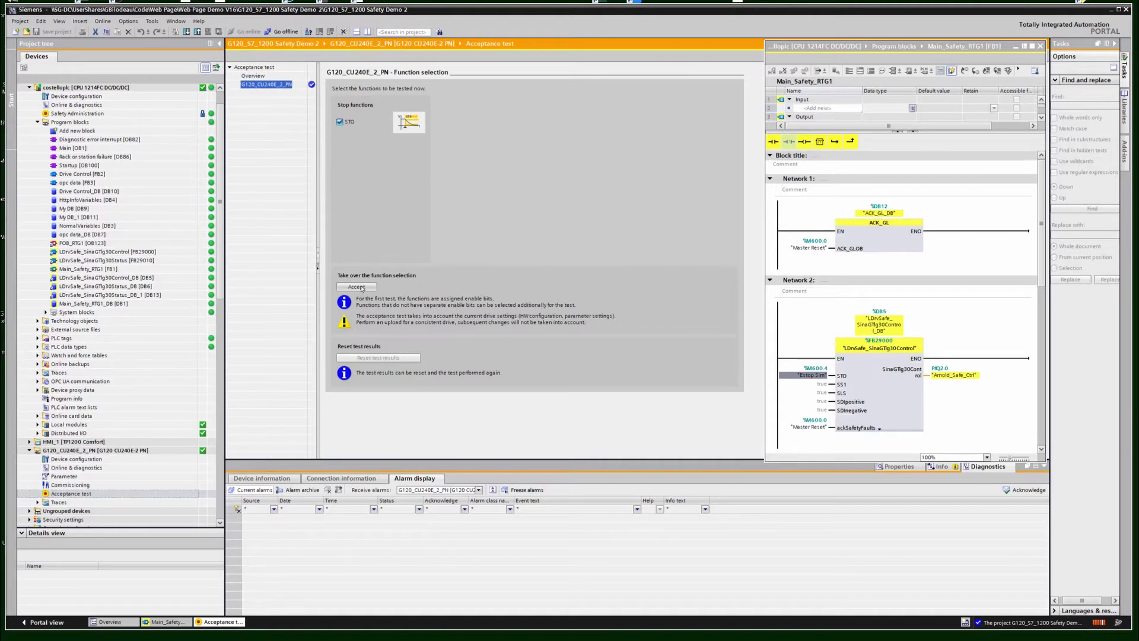
click(361, 287)
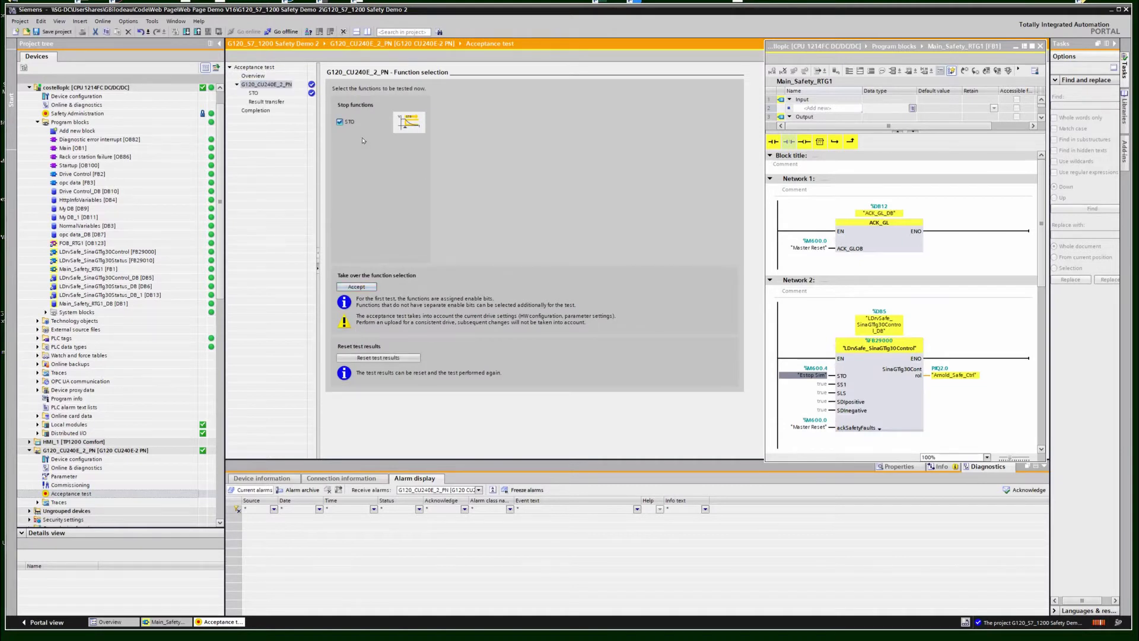
- Enter 'Safety Test1' as the STO test designation
click(254, 93)
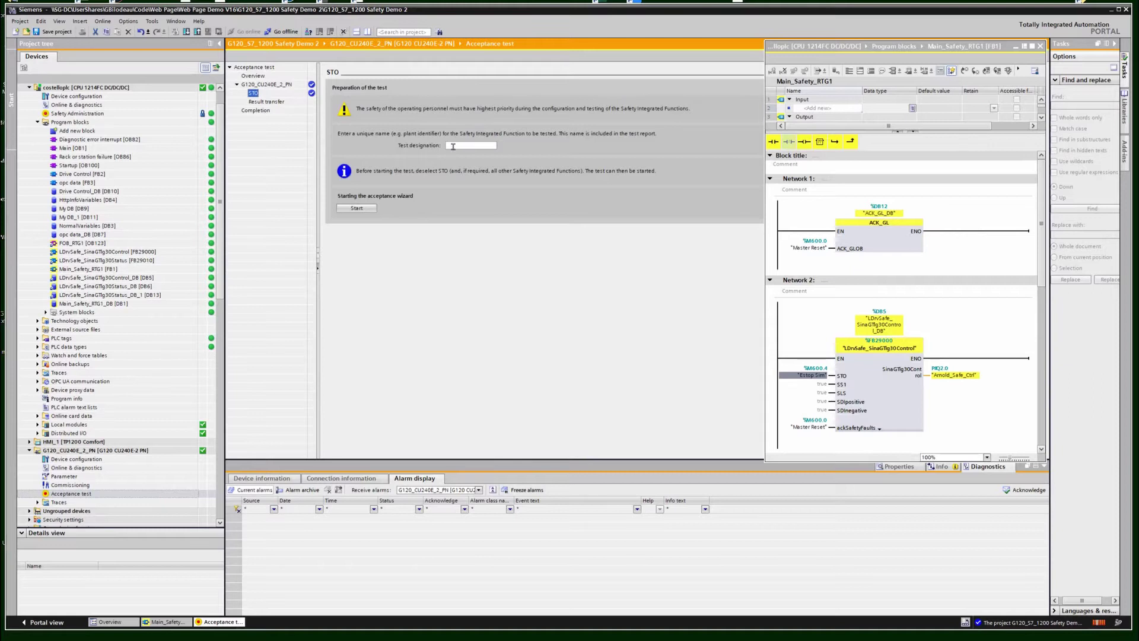
click(454, 146)
text(Safety Test1)
- Start the STO wizard and set 'Traverse drive via' to Control panel
click(356, 208)
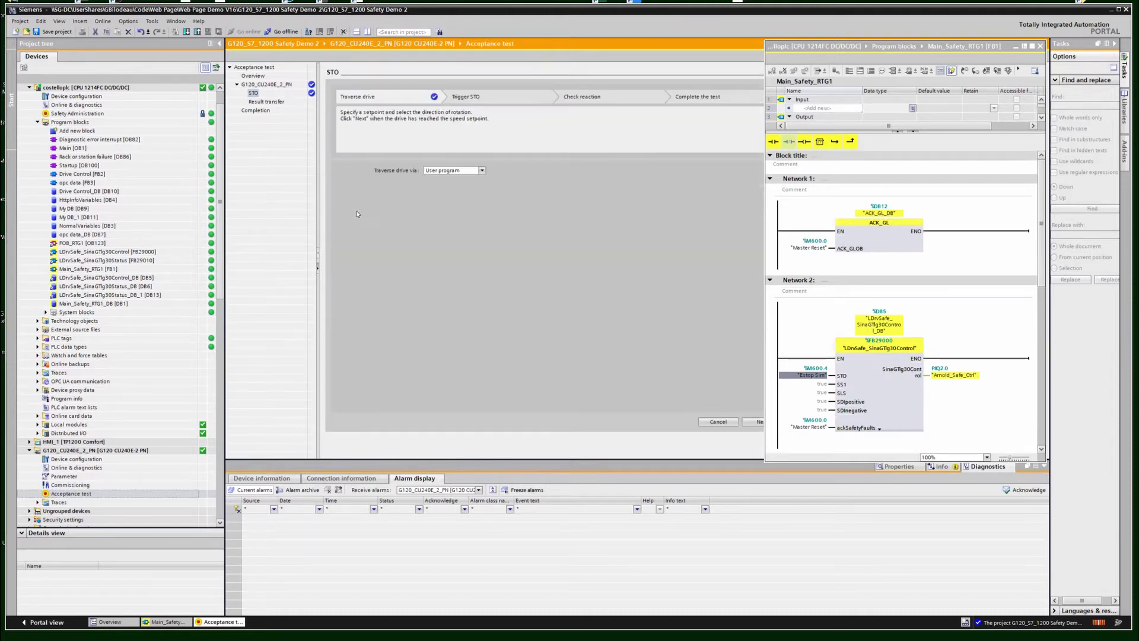
click(482, 171)
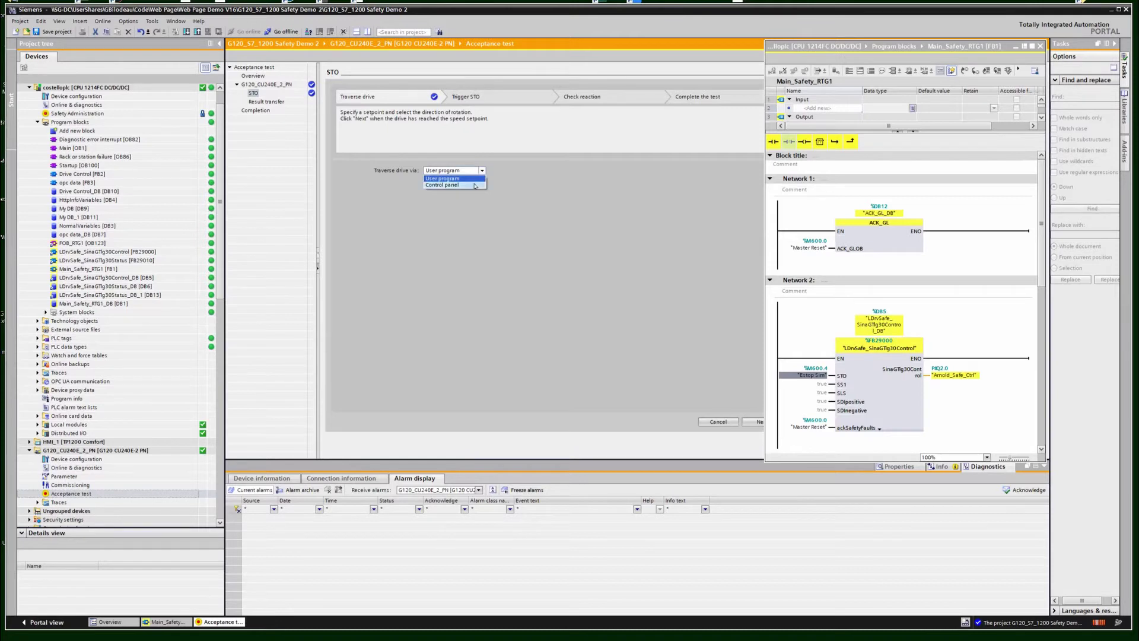
click(475, 185)
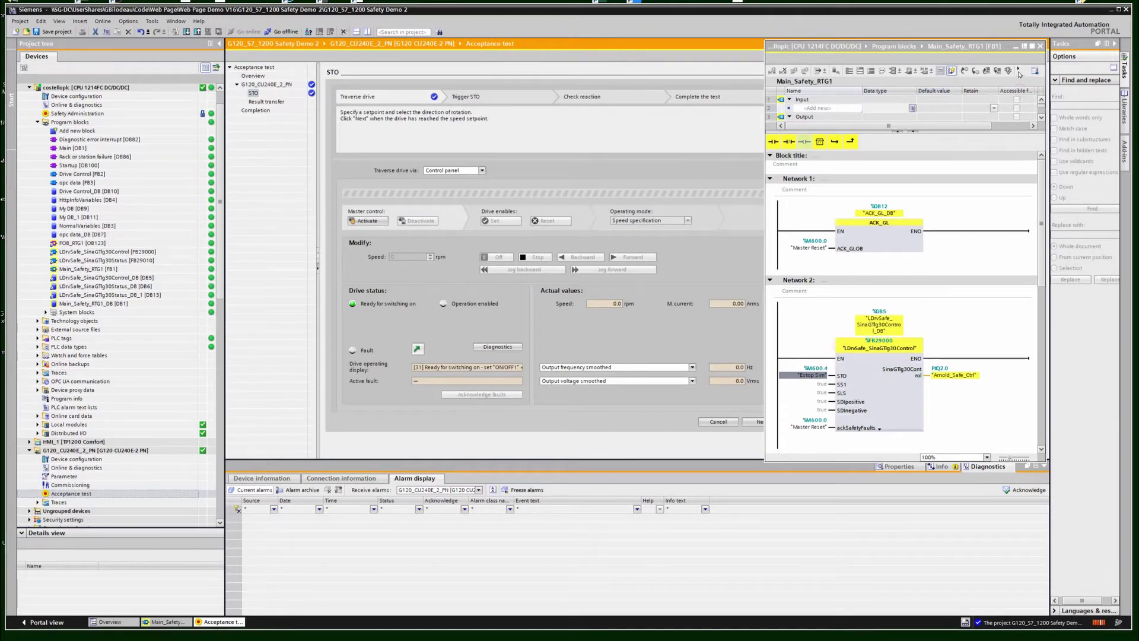
- Turn on online monitoring in the Main_Safety_RTG1 block editor
click(1019, 70)
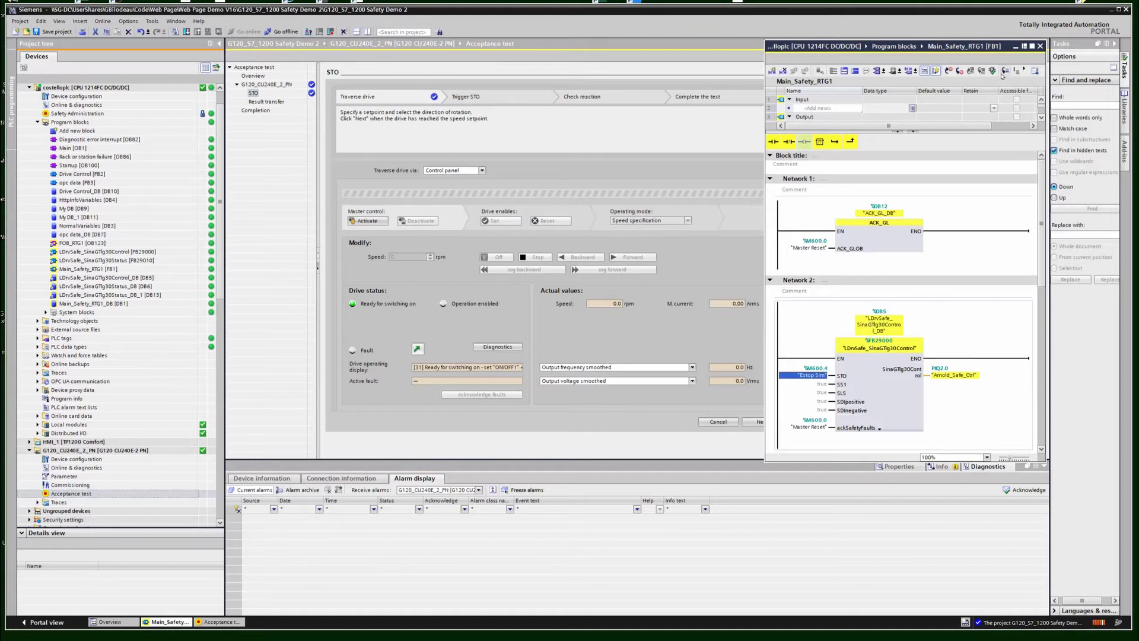
click(1024, 70)
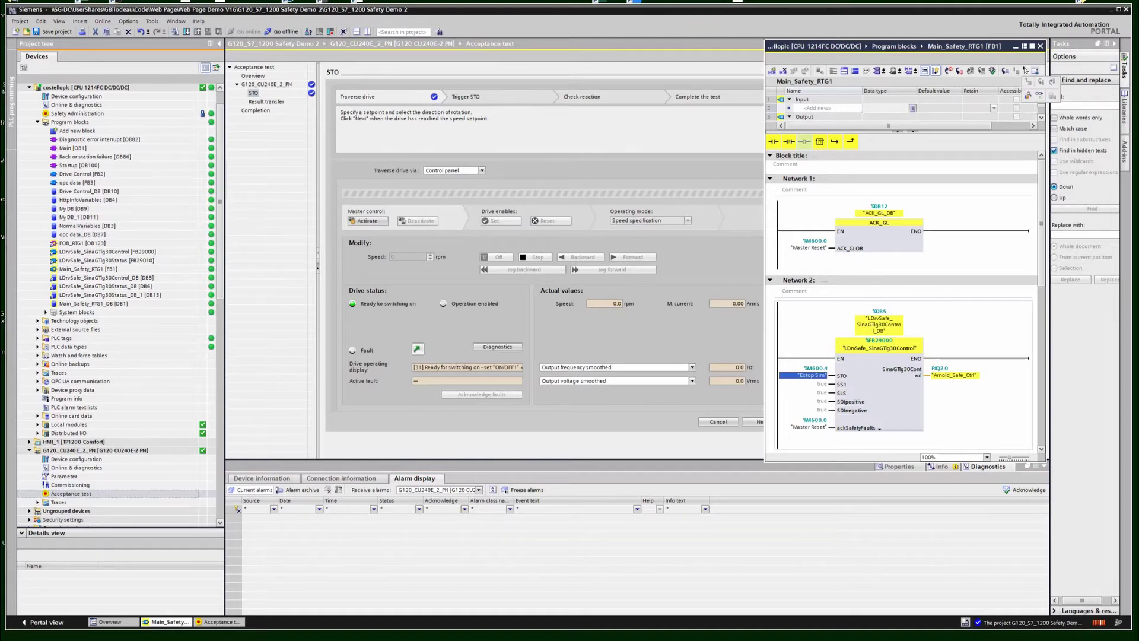
click(1038, 96)
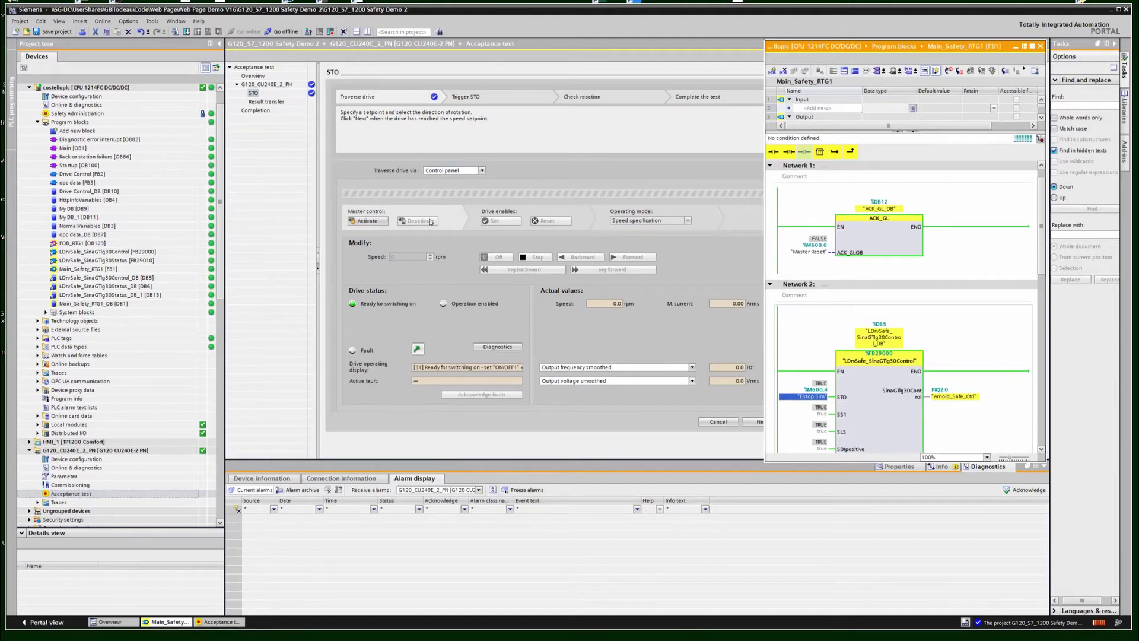
- Take master control of the drive and reset then set the drive enables
click(380, 221)
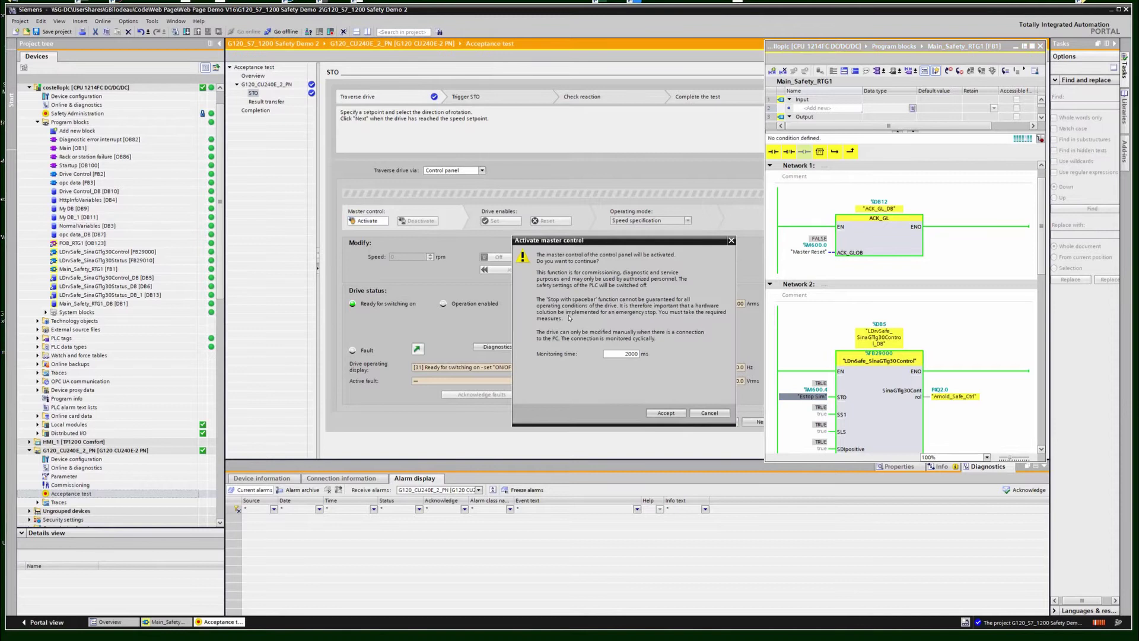
click(666, 413)
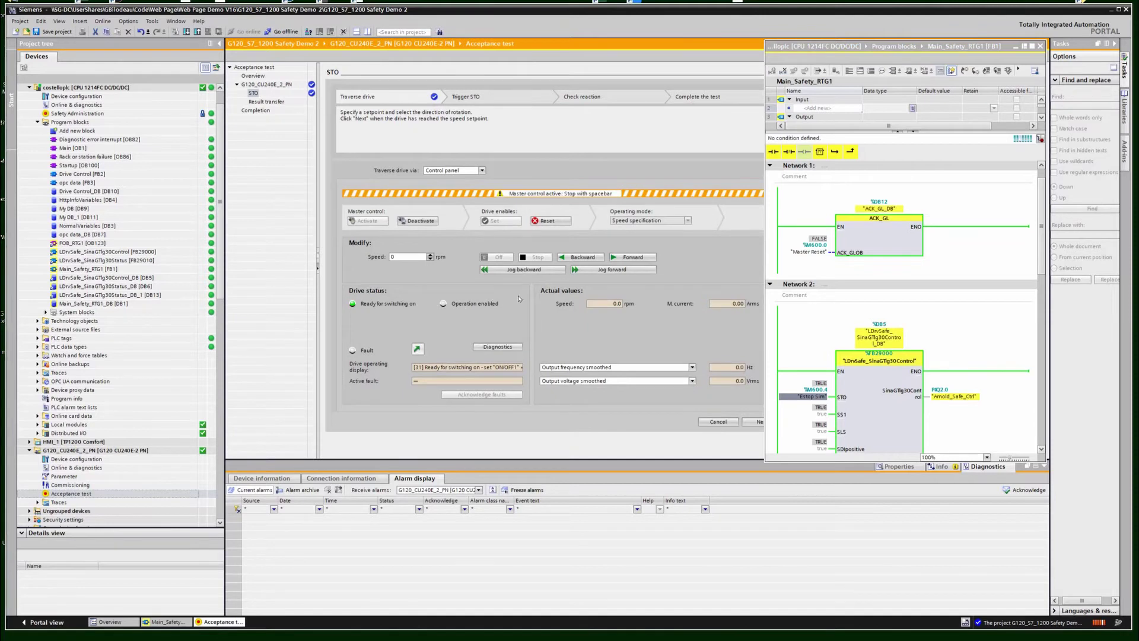
click(559, 221)
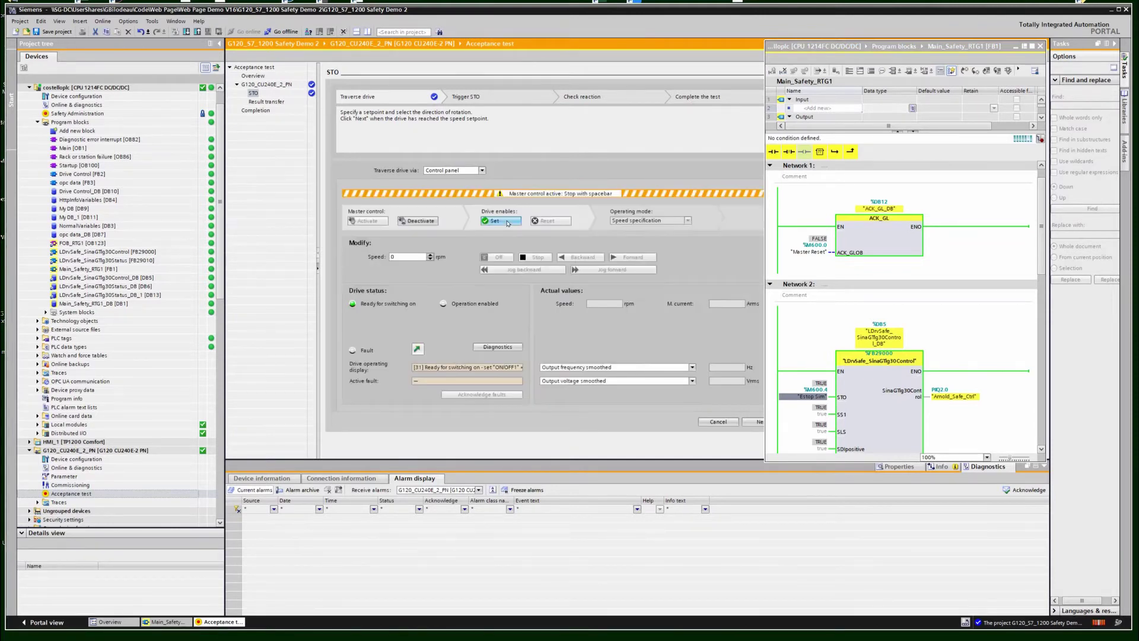
click(502, 220)
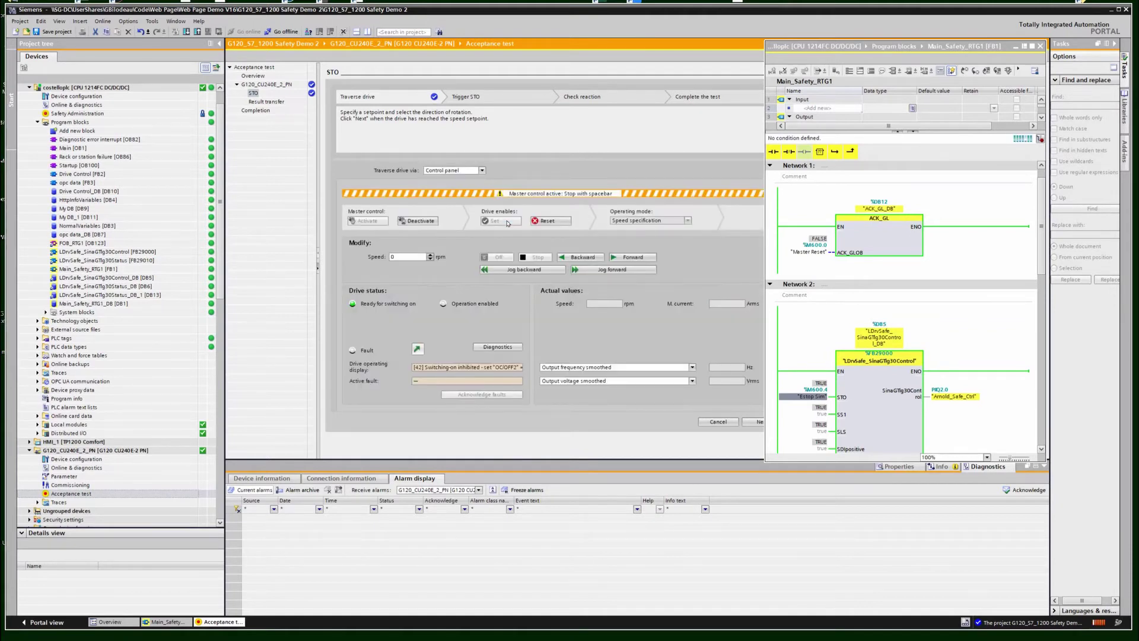
- Run the drive forward at a 10 rpm speed setpoint
click(400, 255)
text(10)
key(Return)
click(654, 258)
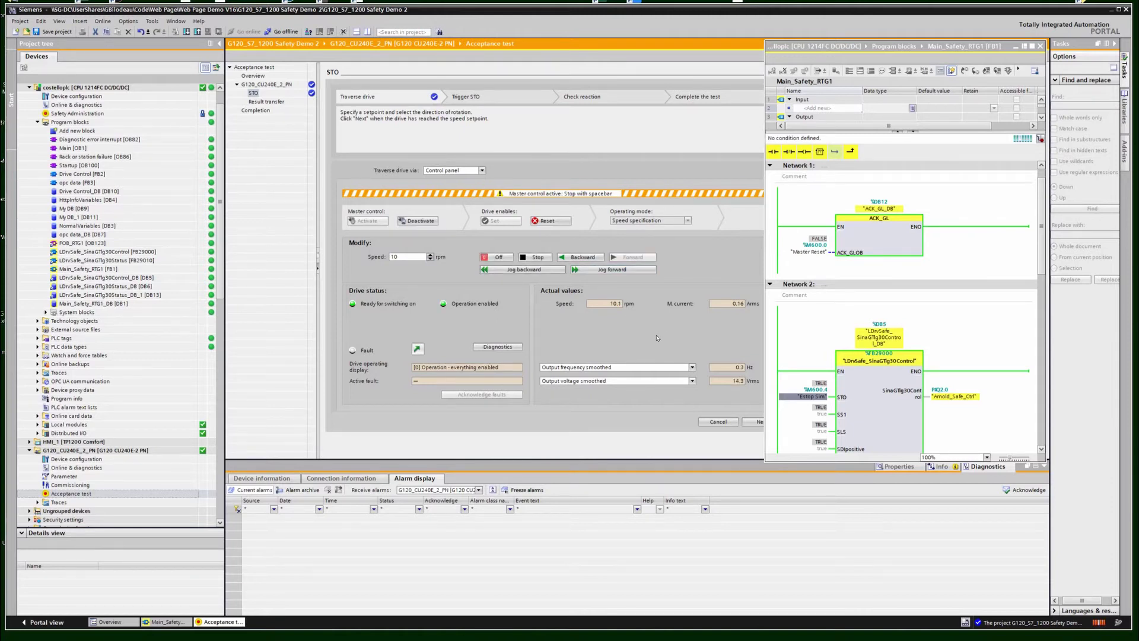
- Go to Trigger STO, modify Estop Sim to 0 so the drive stops, then advance to Check reaction
click(751, 423)
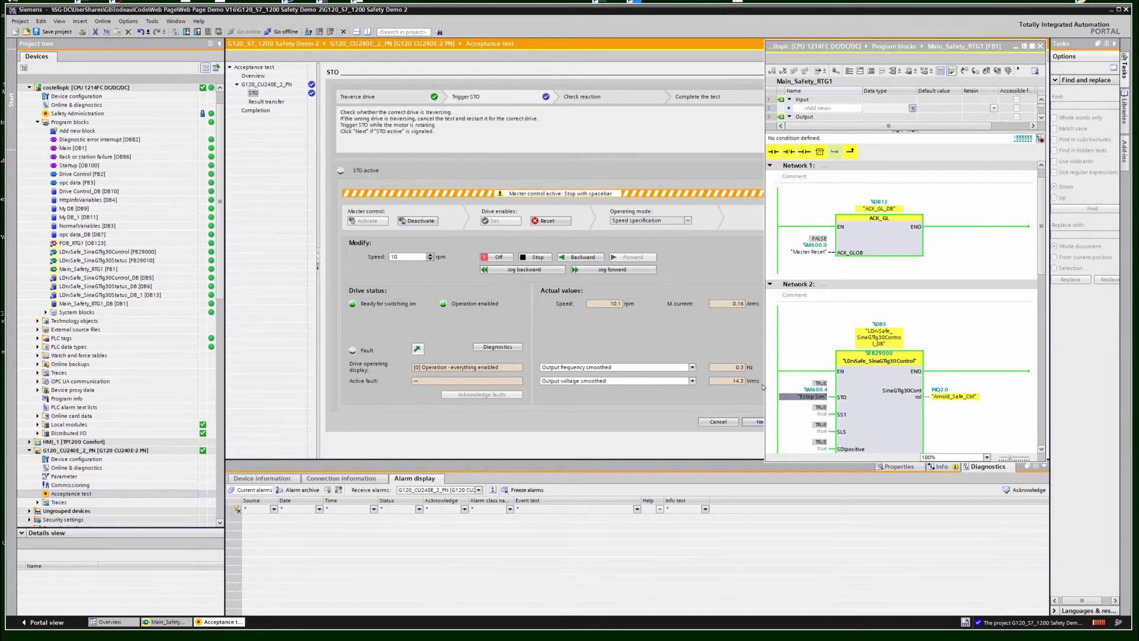
drag(766, 383, 790, 382)
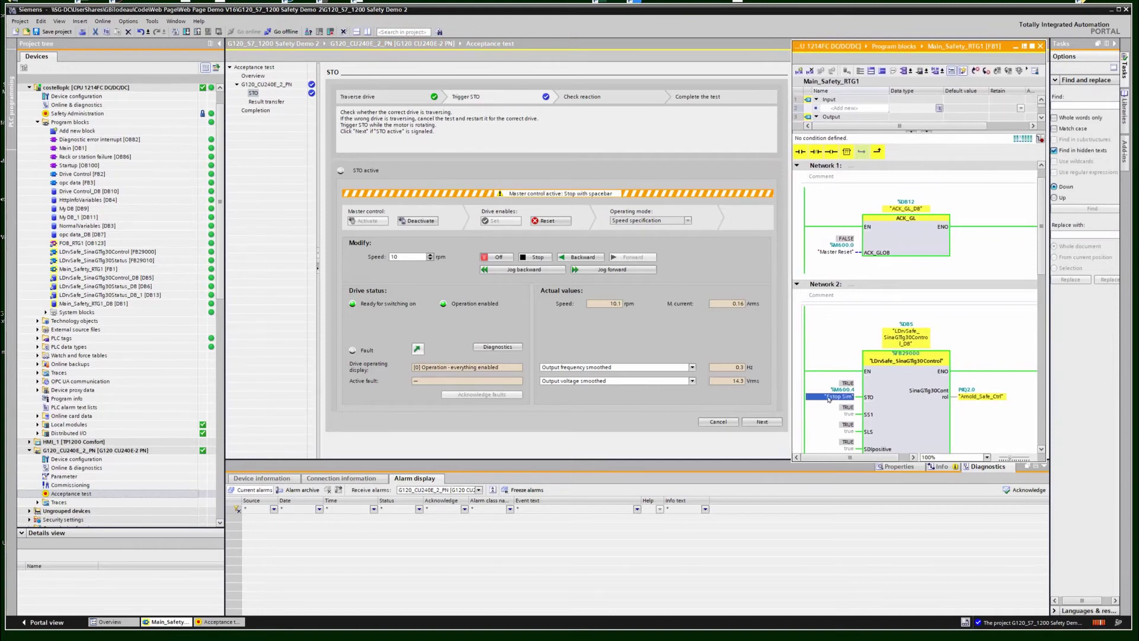
right_click(829, 399)
mouse_move(878, 402)
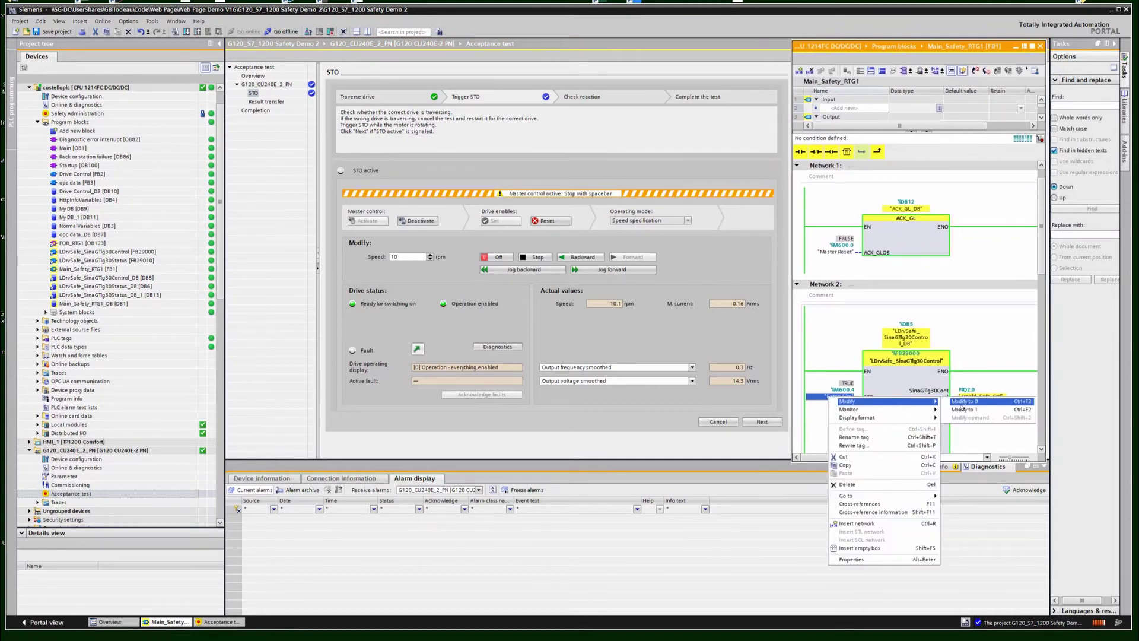
click(961, 403)
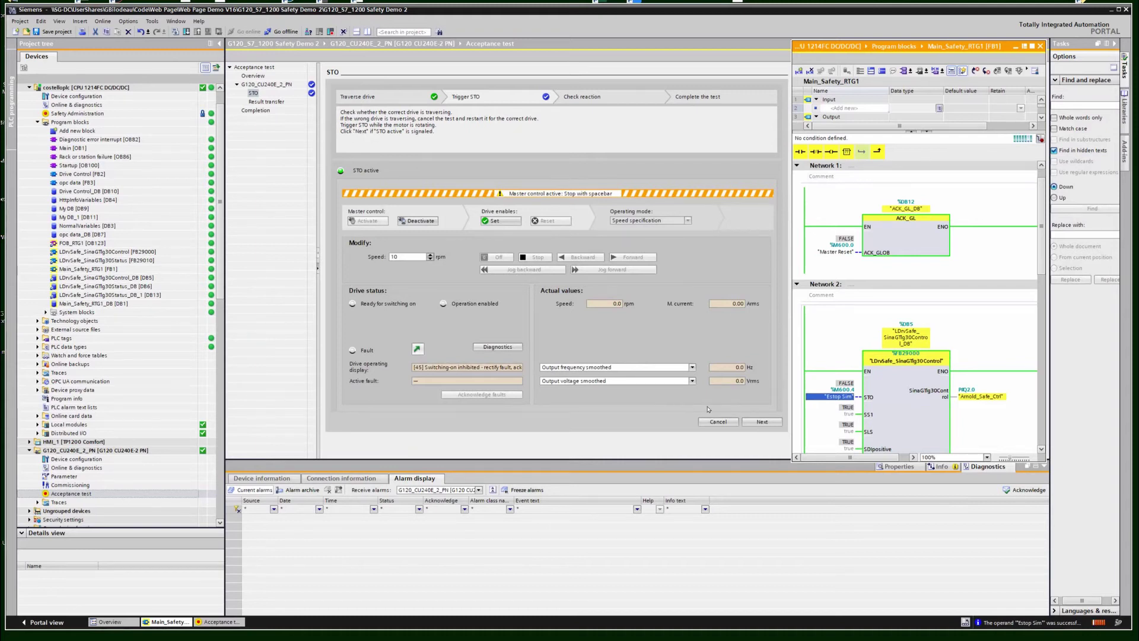
click(768, 423)
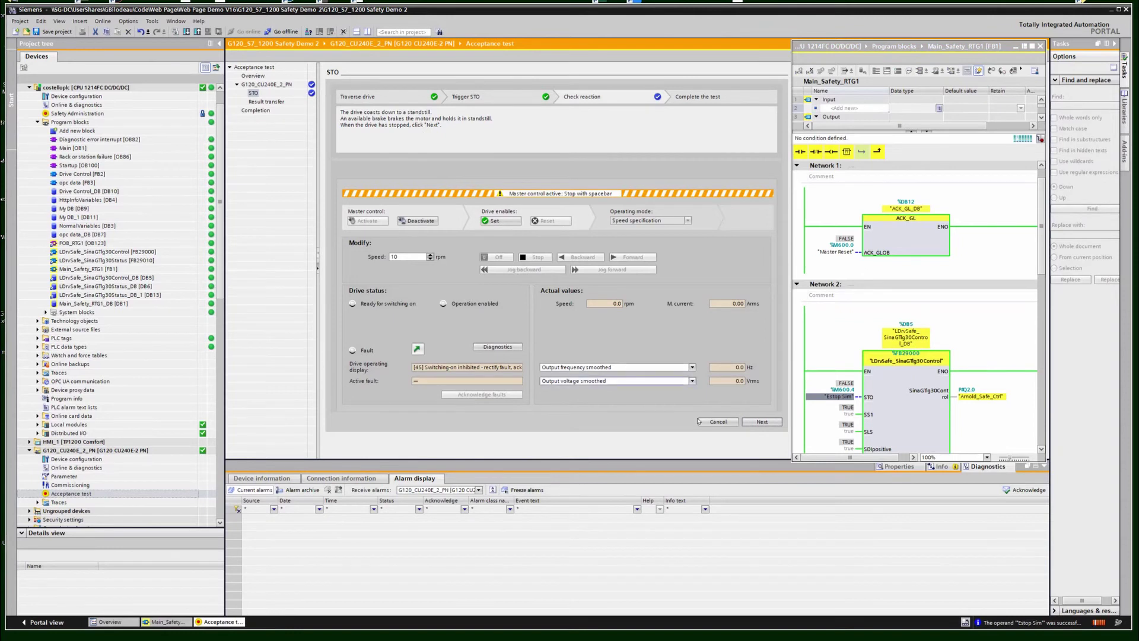
- Advance to Complete the test, modify Estop Sim back to 1, and release master control
click(771, 421)
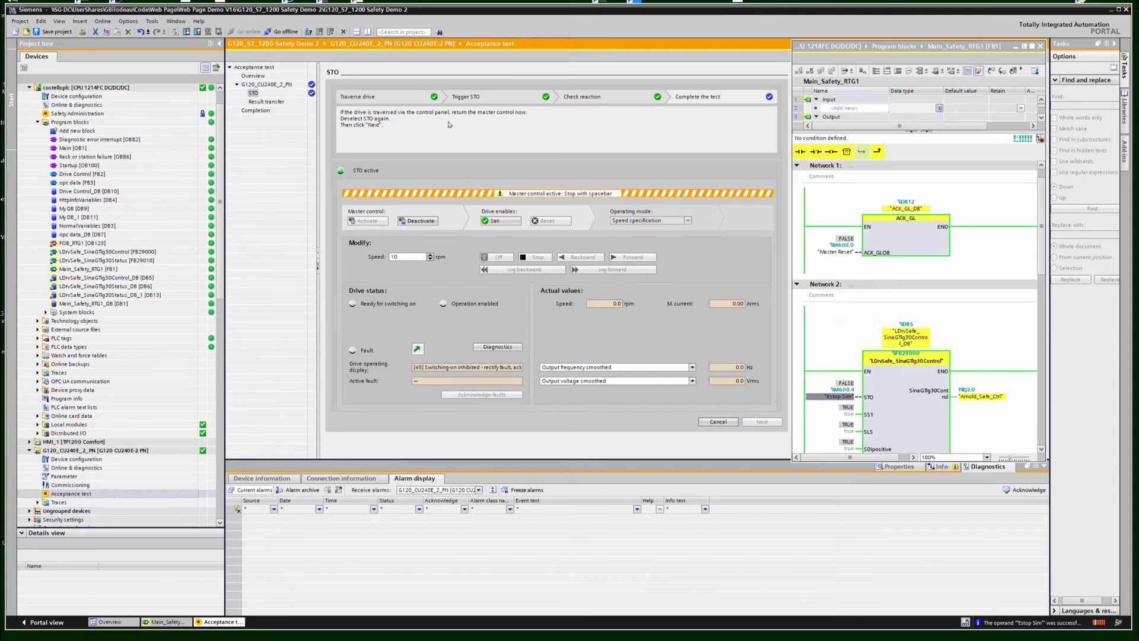
right_click(829, 399)
mouse_move(854, 403)
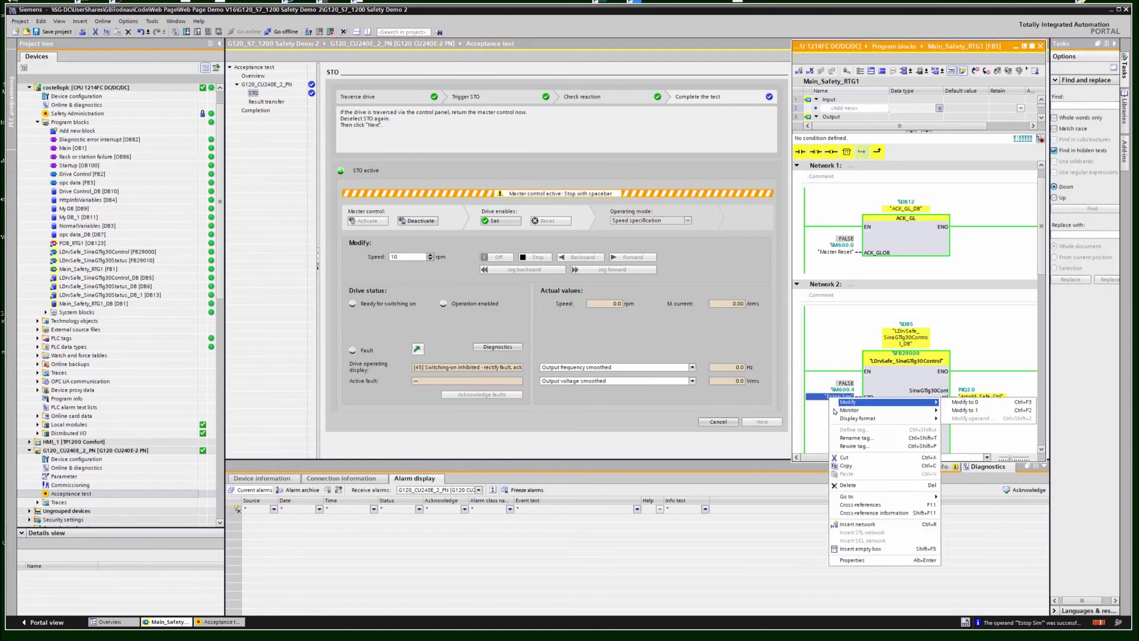
click(979, 410)
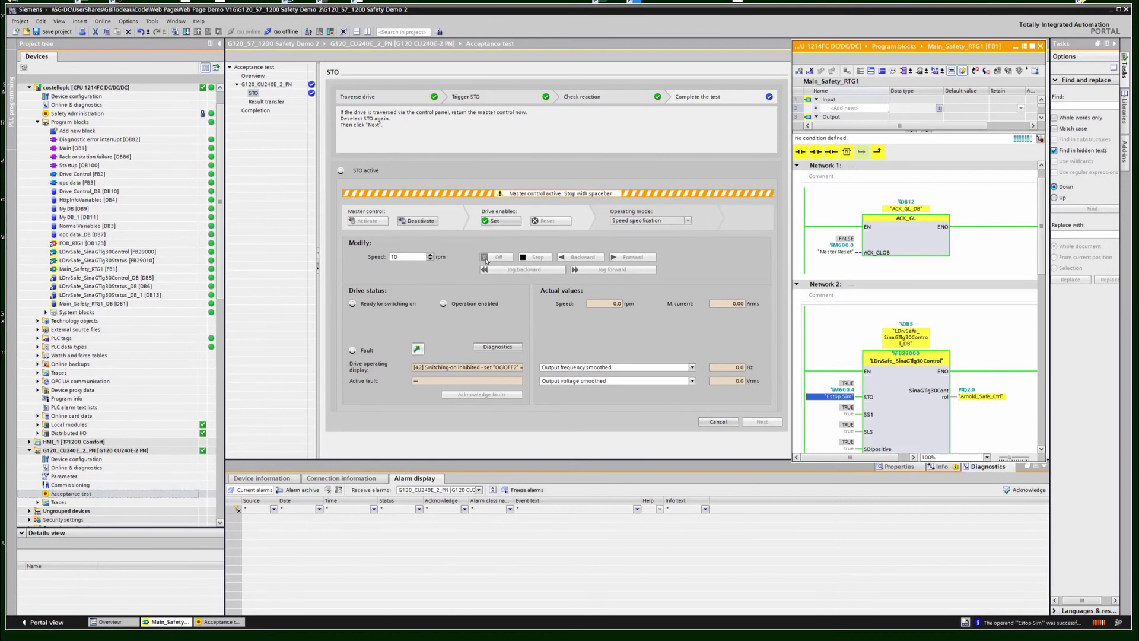
click(427, 222)
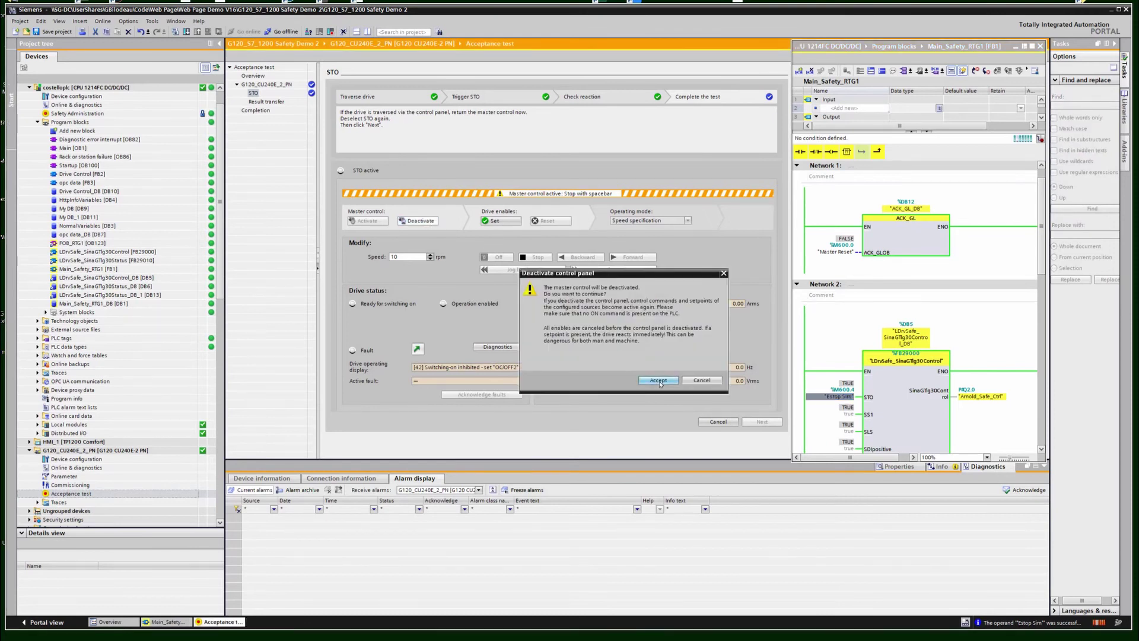
click(658, 381)
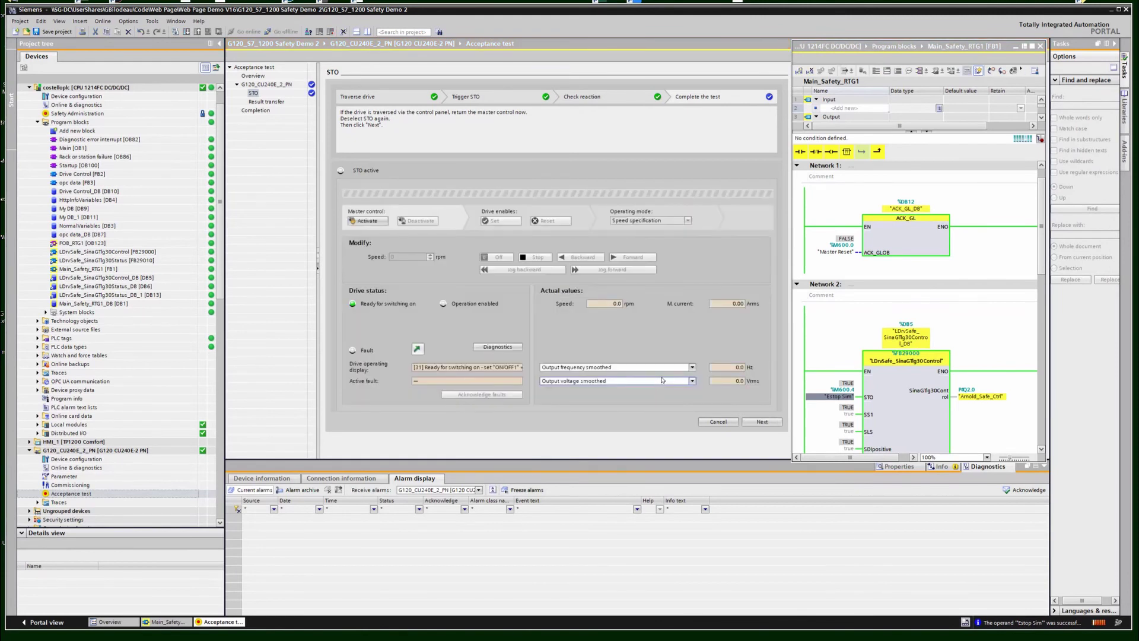
- Finish the STO test and save its report as G120_CU240E_2_PN.xlsx, replacing the existing file
click(762, 421)
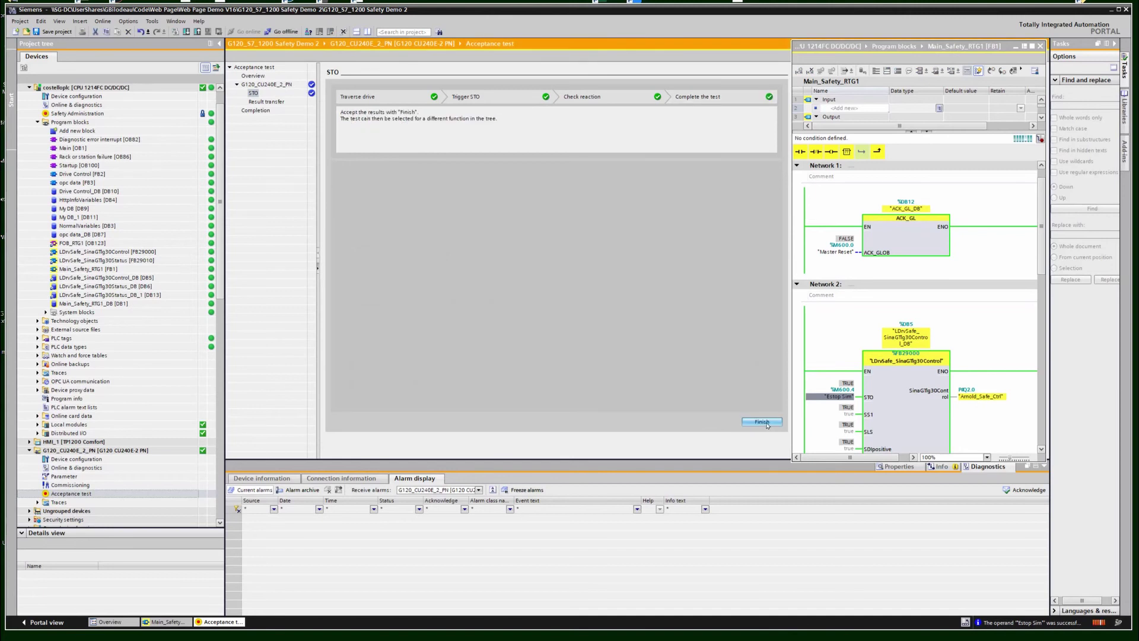
click(763, 423)
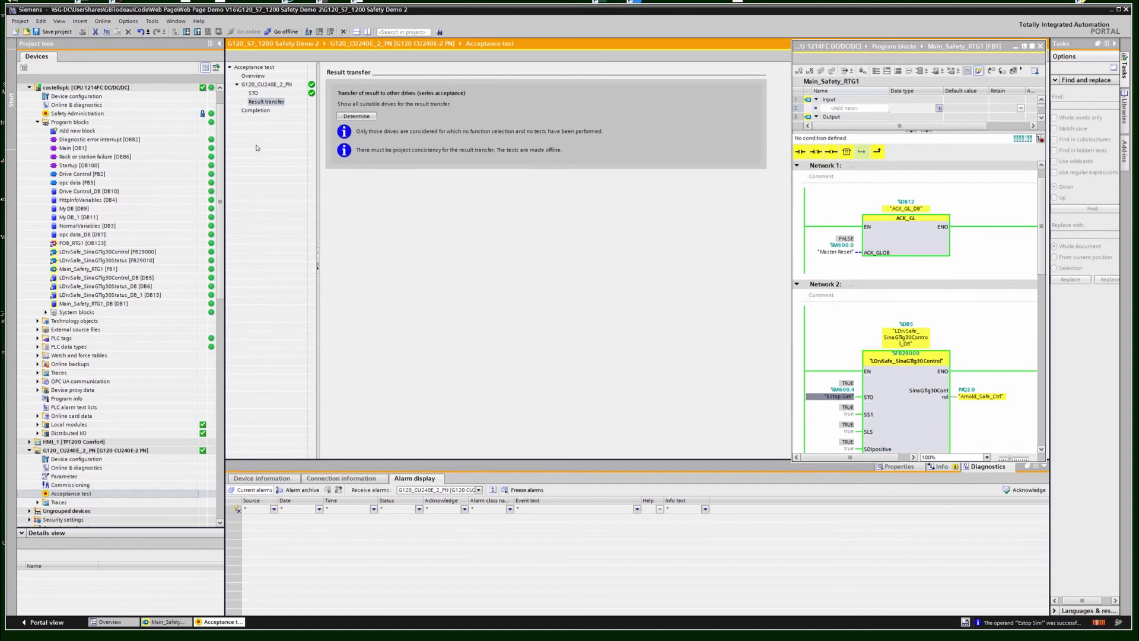
click(257, 111)
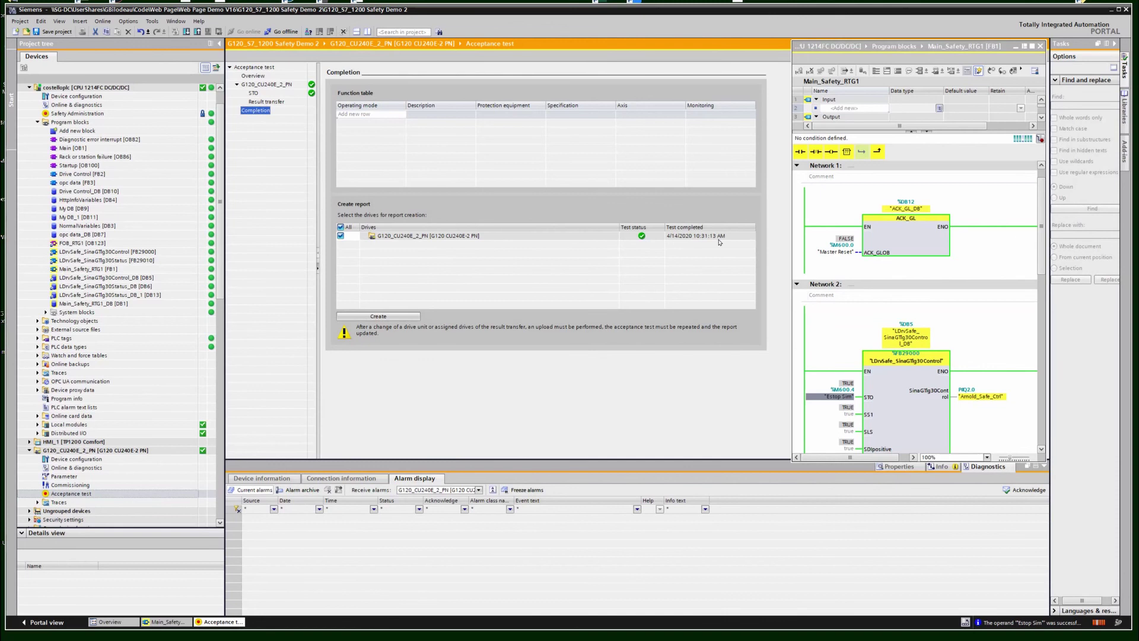
click(403, 317)
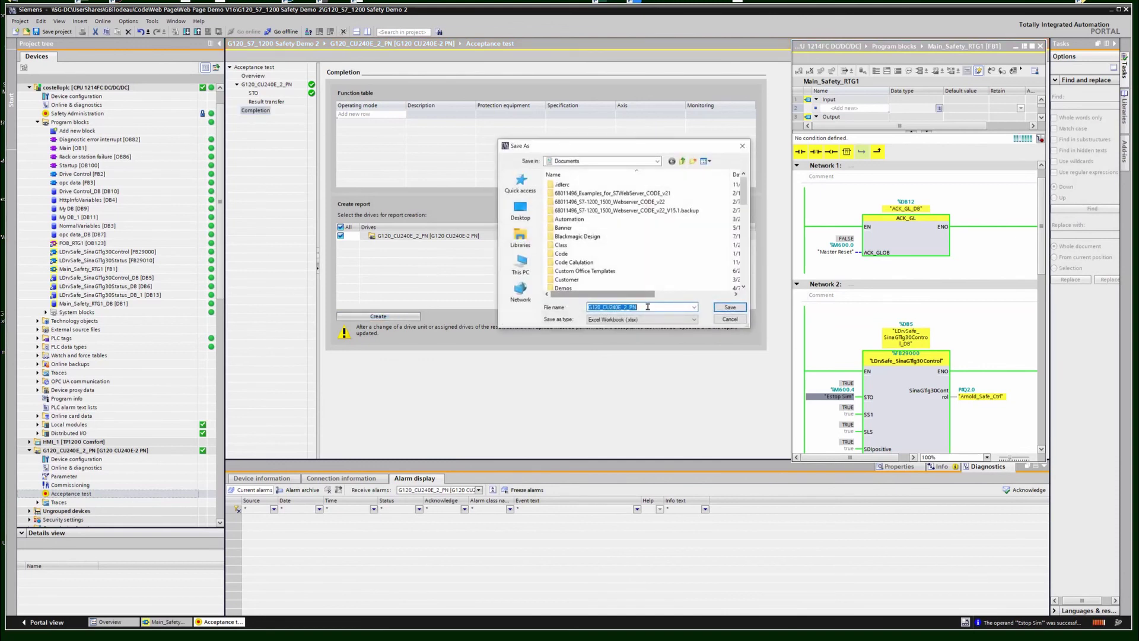
click(730, 307)
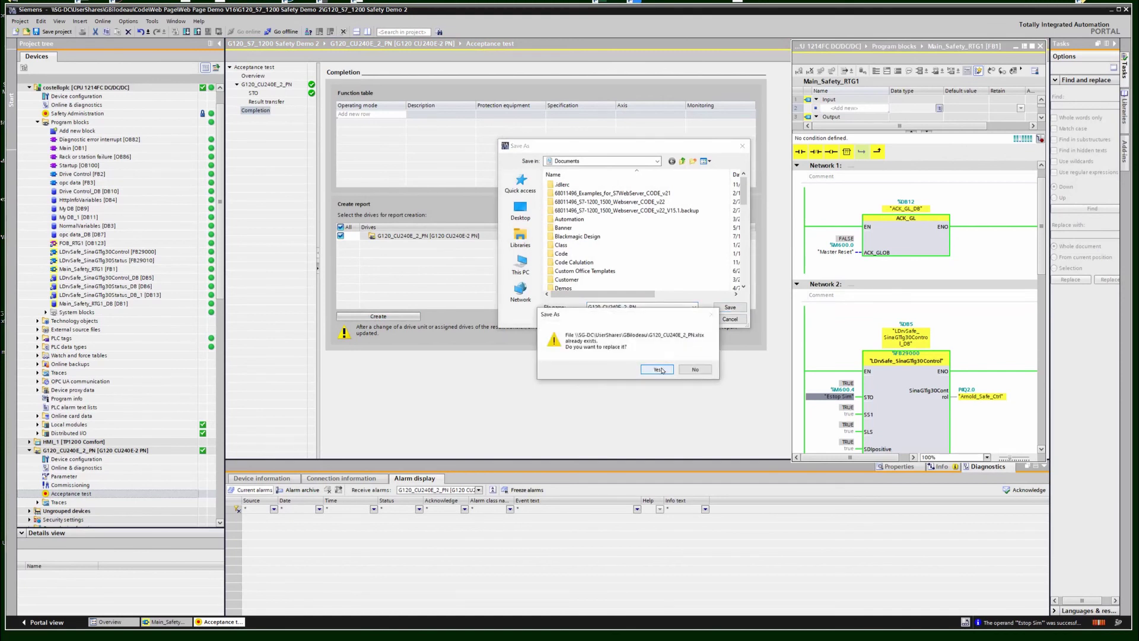
click(659, 370)
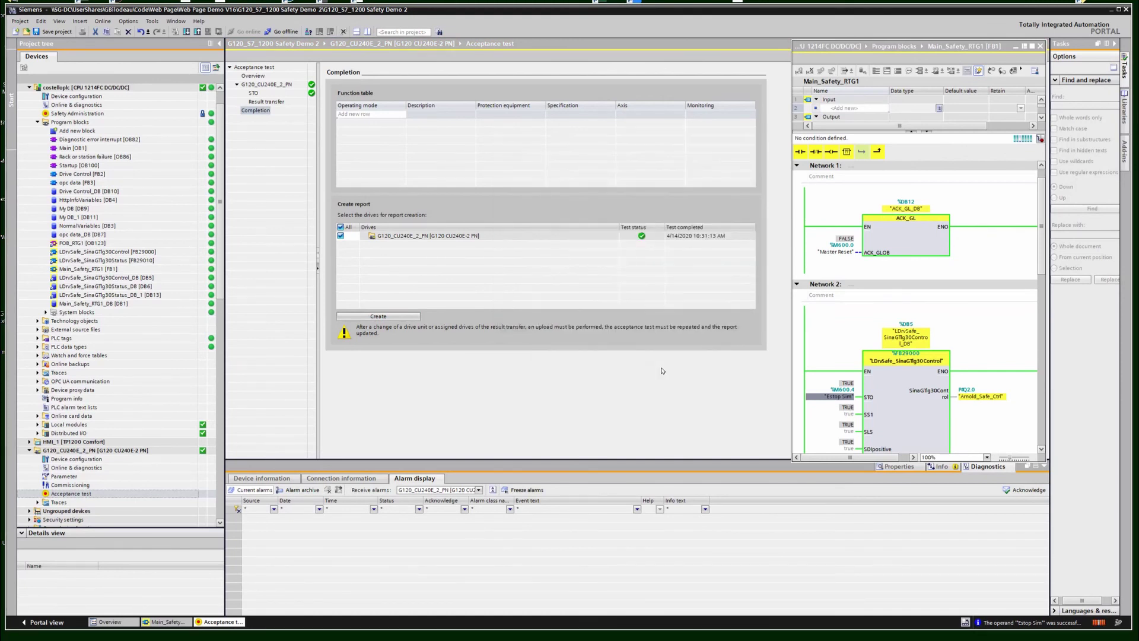